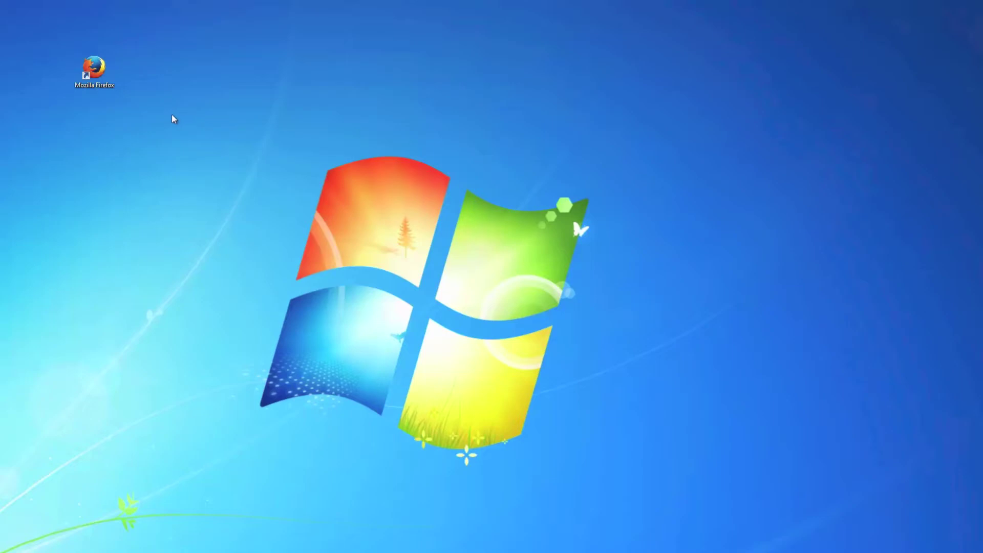
Launch Mozilla Firefox from its desktop shortcut
double_click(97, 81)
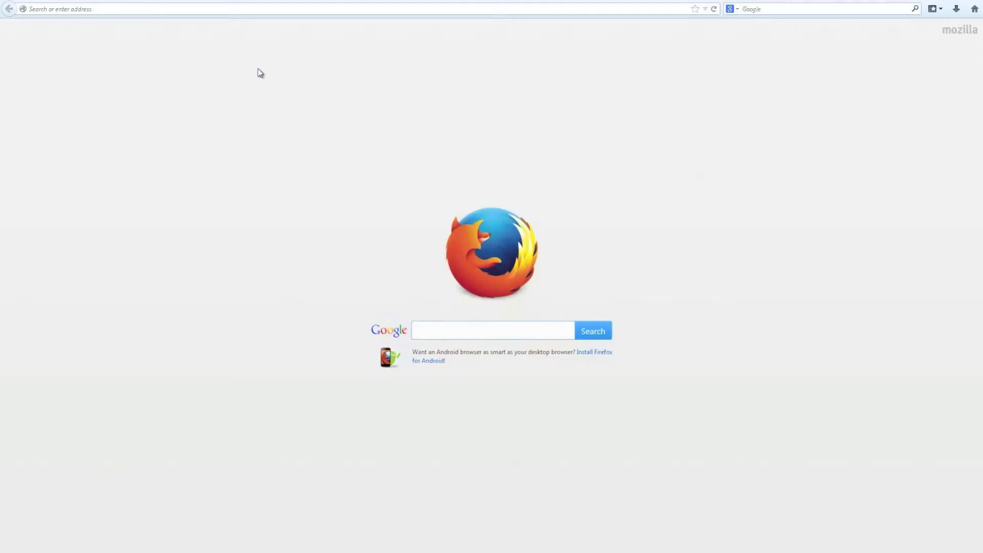
Load the VesselAssessmentDemo web app from the short link s.fhg.de/vad
left_click(210, 9)
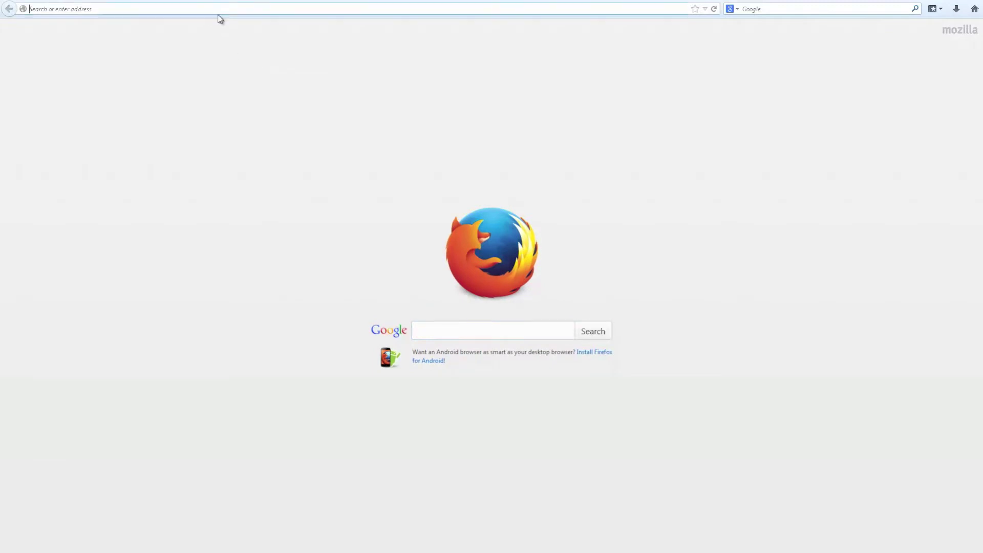
type("s.")
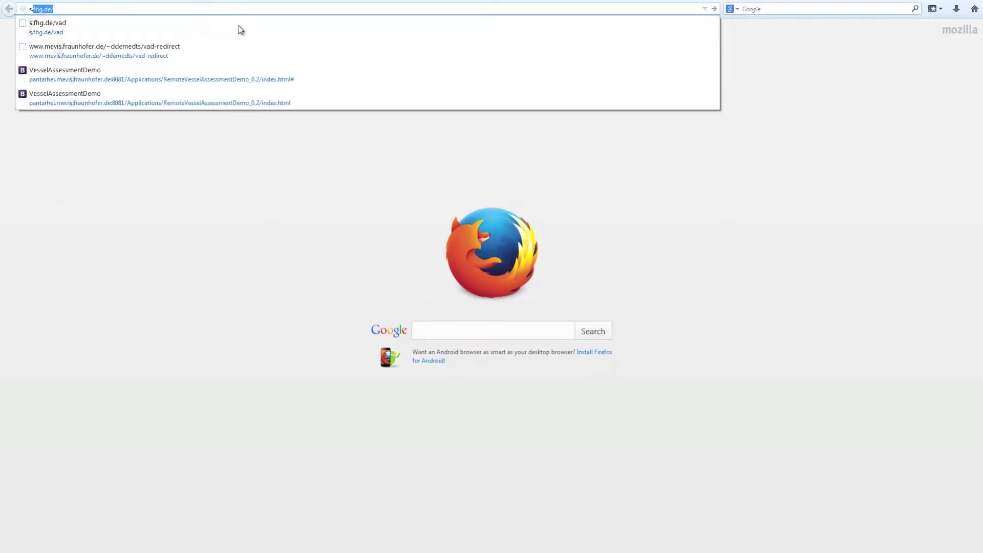
type("fhg.de")
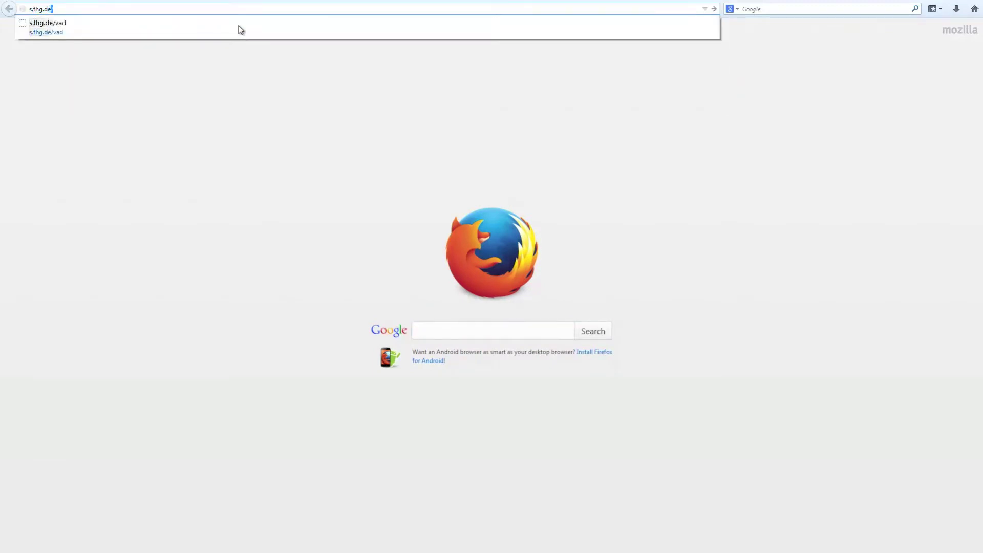
type("/vad")
key("Return")
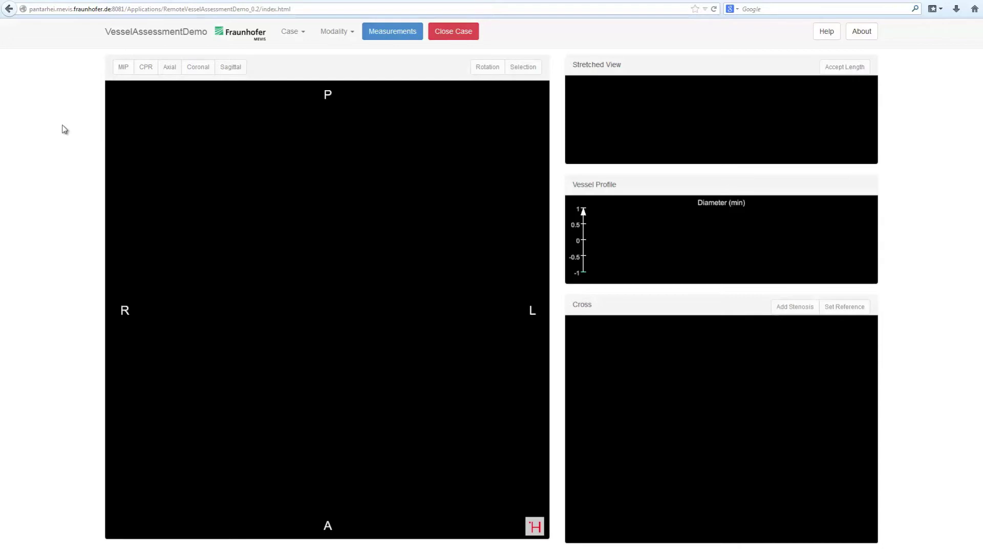
Load the CE-MRA_pre case from the Case menu
left_click(301, 33)
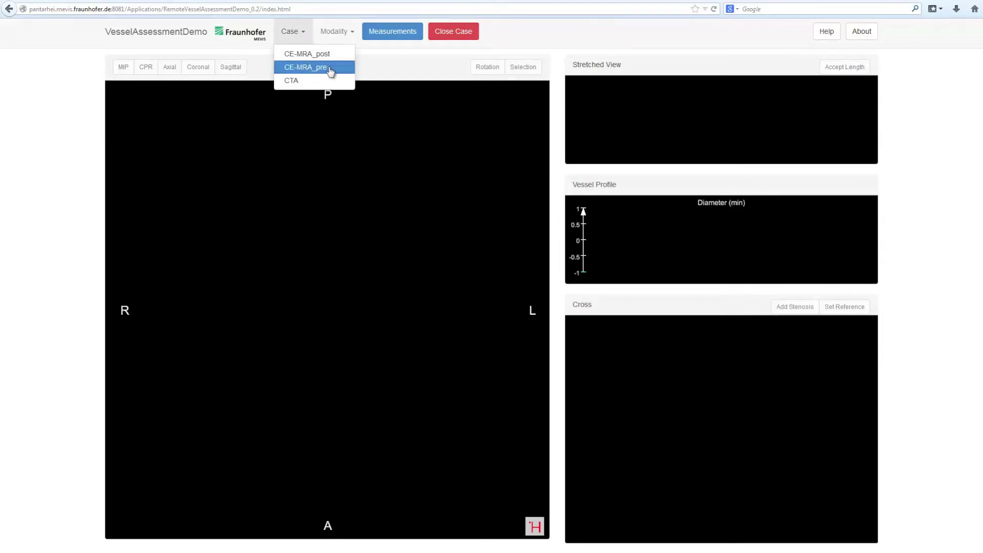
left_click(331, 69)
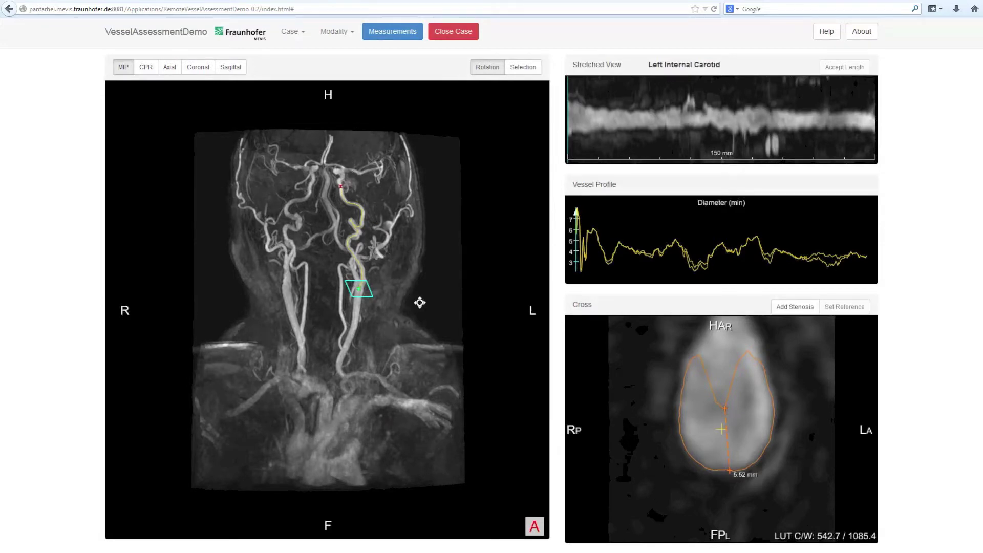
Rotate the neck MIP and move the cross-section up the Left Internal Carotid to about 3.80 mm
left_click_drag(420, 307, 363, 328)
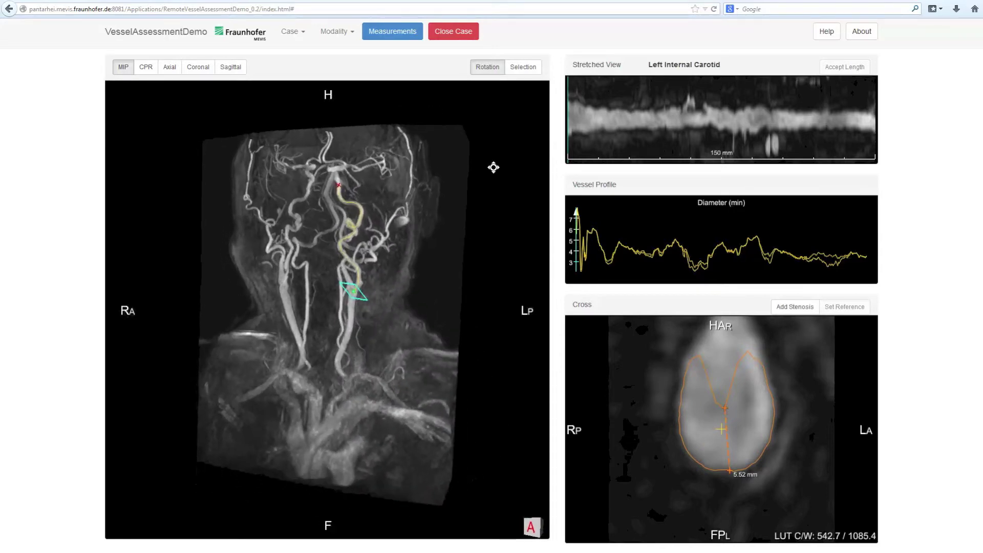
left_click_drag(588, 122, 667, 129)
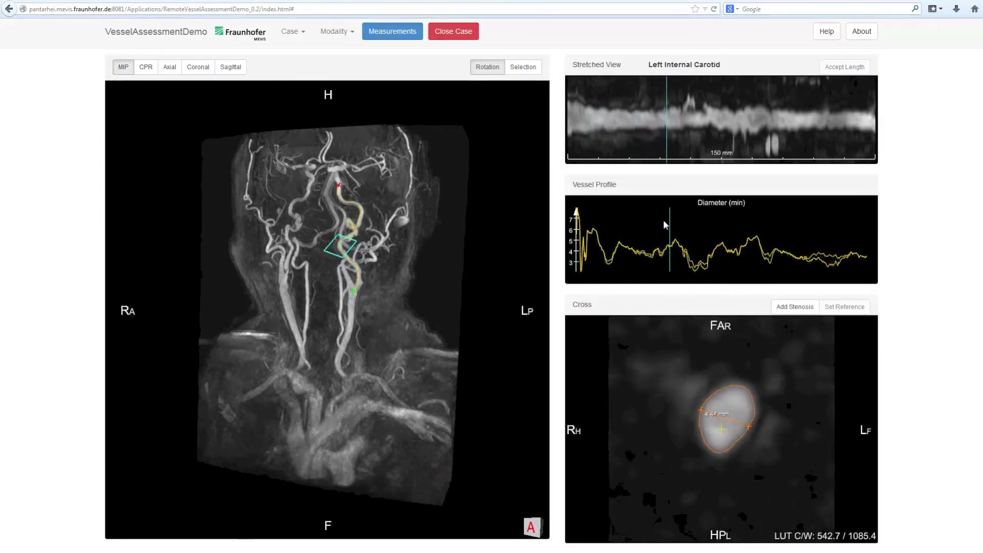
mouse_move(673, 250)
left_mouse_down()
mouse_move(713, 253)
mouse_move(638, 251)
mouse_move(667, 250)
left_mouse_up()
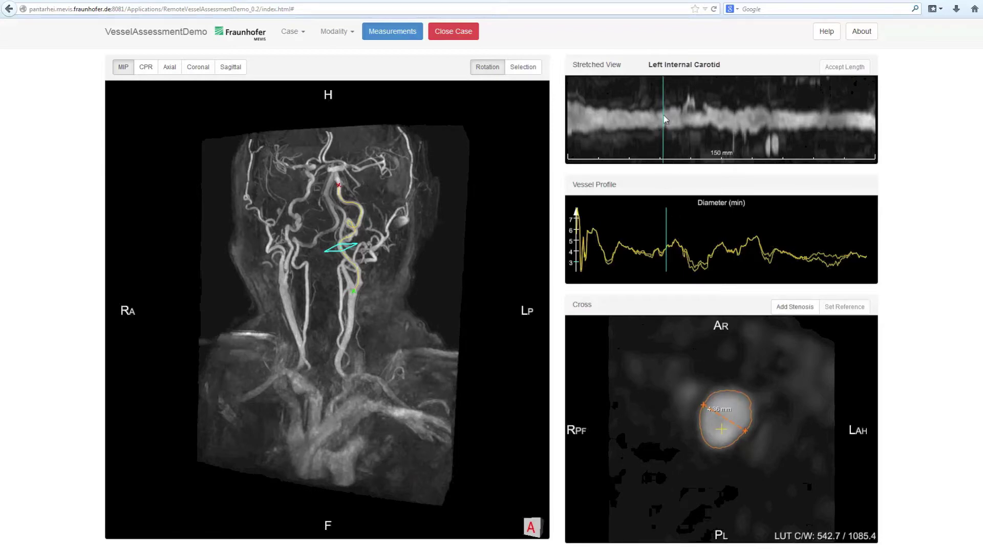
mouse_move(665, 118)
left_mouse_down()
mouse_move(684, 116)
mouse_move(648, 126)
mouse_move(677, 127)
mouse_move(661, 128)
left_mouse_up()
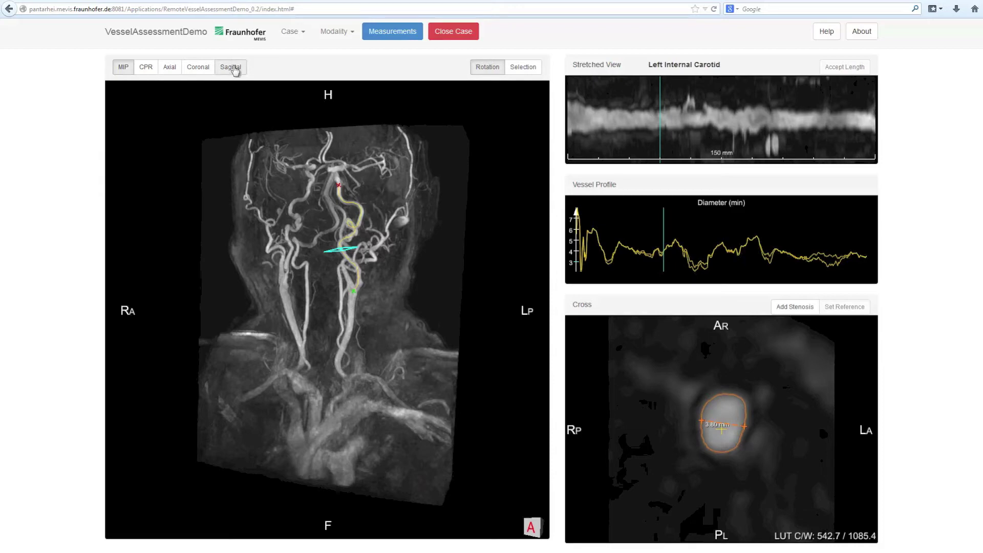
Cycle through the Sagittal, Coronal, Axial and CPR views, placing the cross-section at 3.79 mm, then return to MIP
left_click(231, 72)
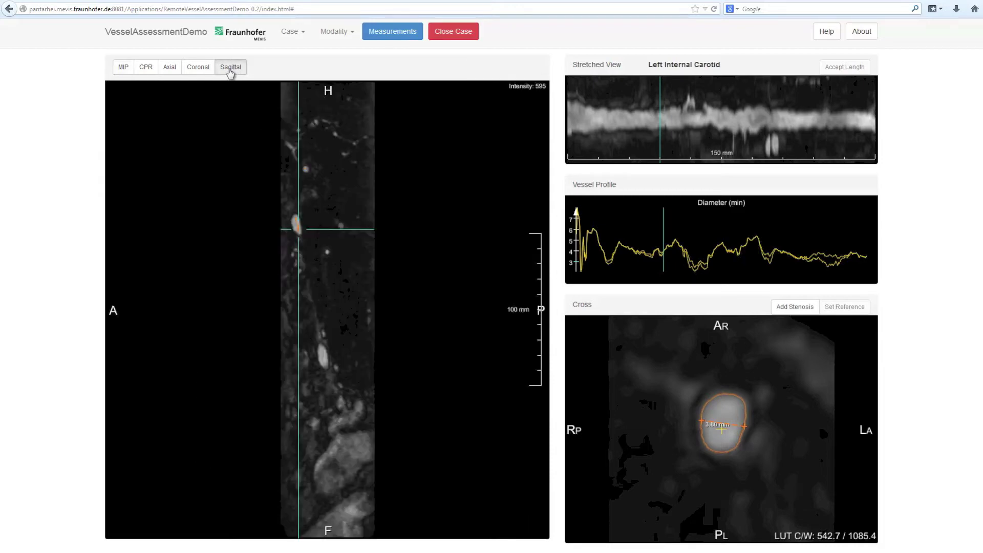
left_click(201, 69)
left_click(168, 71)
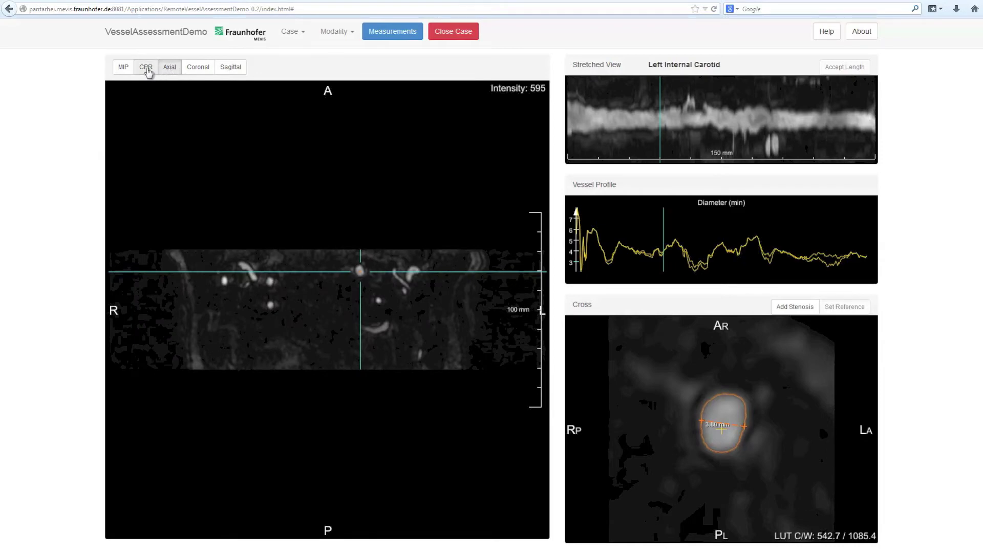
left_click(147, 70)
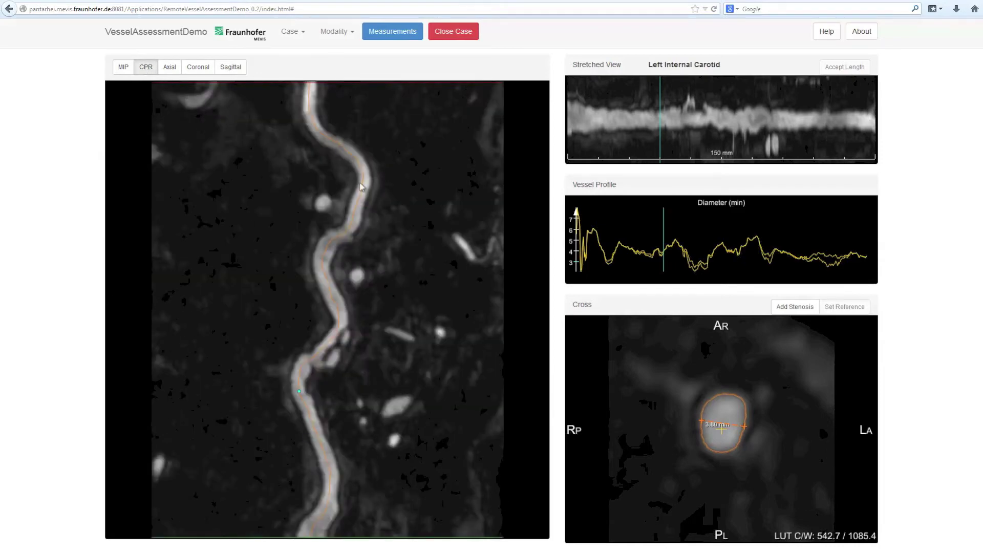
mouse_move(312, 114)
left_mouse_down()
mouse_move(318, 137)
mouse_move(351, 132)
mouse_move(360, 208)
mouse_move(324, 257)
mouse_move(339, 322)
mouse_move(330, 351)
mouse_move(312, 363)
mouse_move(336, 324)
mouse_move(326, 249)
mouse_move(355, 212)
left_mouse_up()
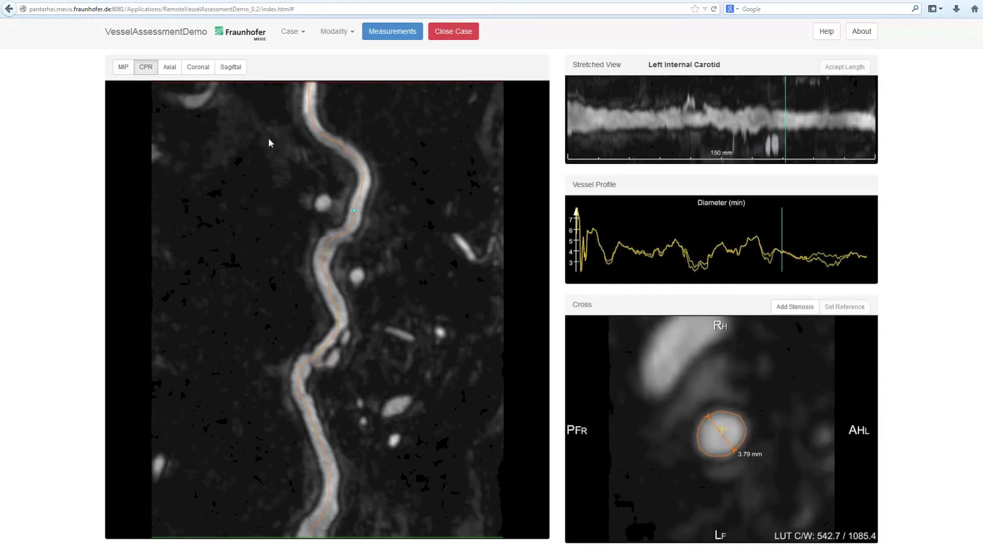
left_click(124, 67)
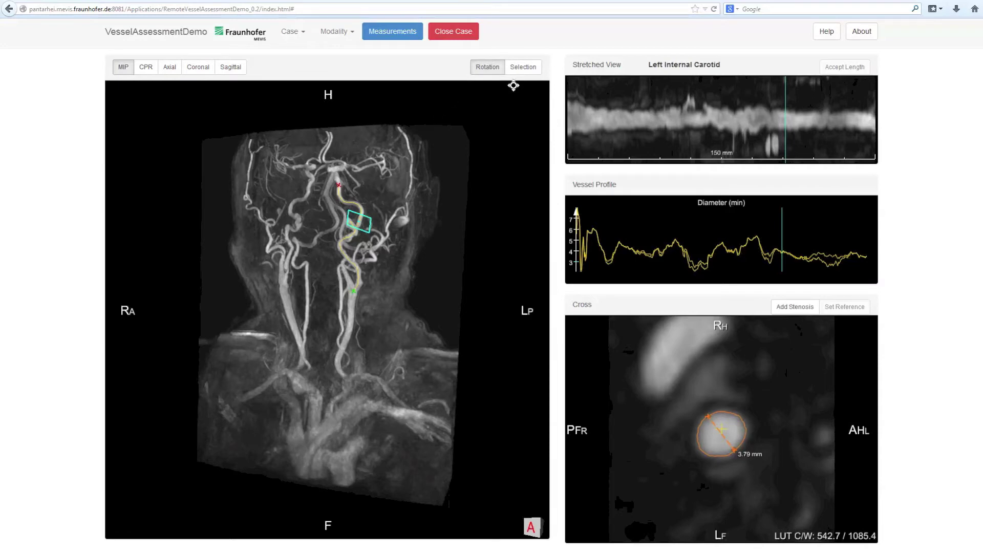
Select the Right Internal Carotid in the MIP and place the cross-section at its 1.52 mm narrowing
left_click(523, 70)
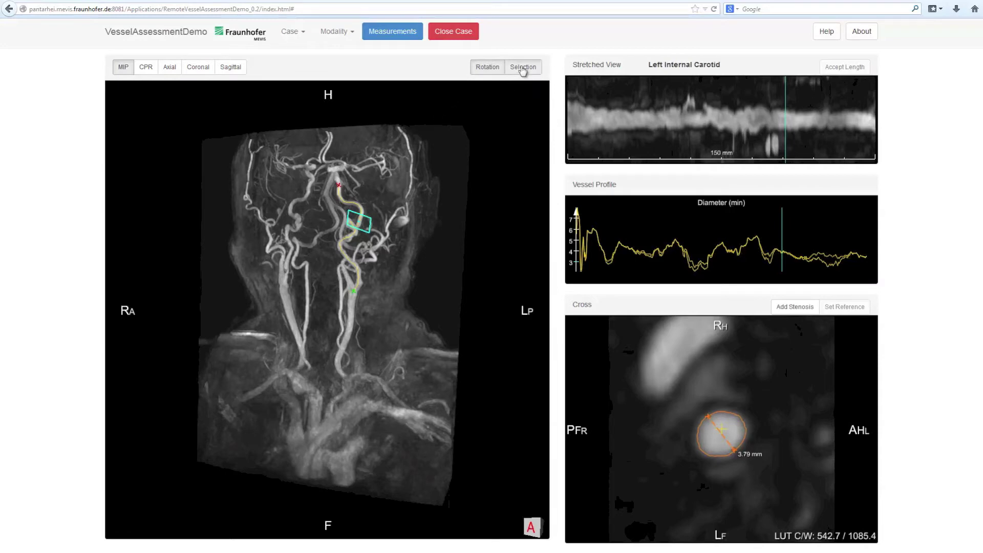
left_click(308, 281)
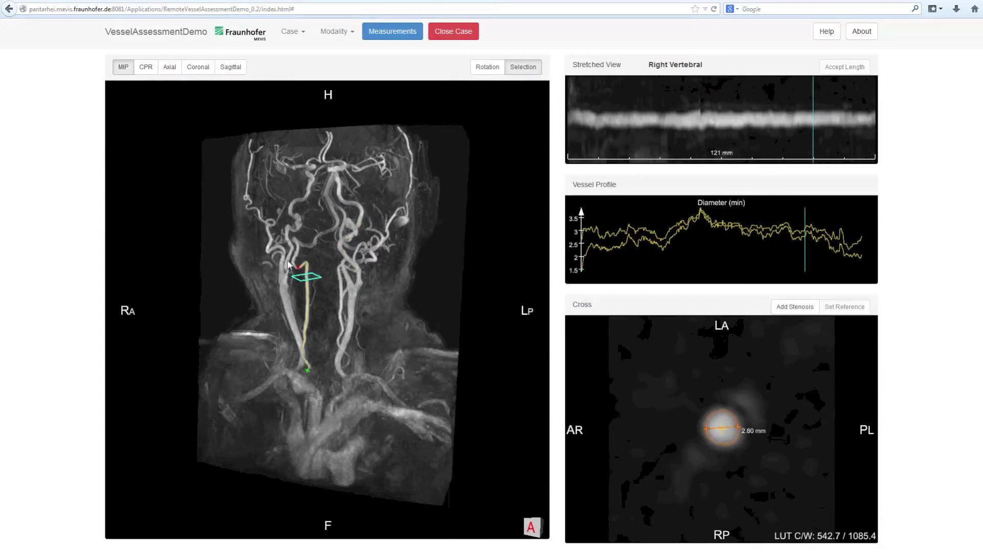
left_click(289, 264)
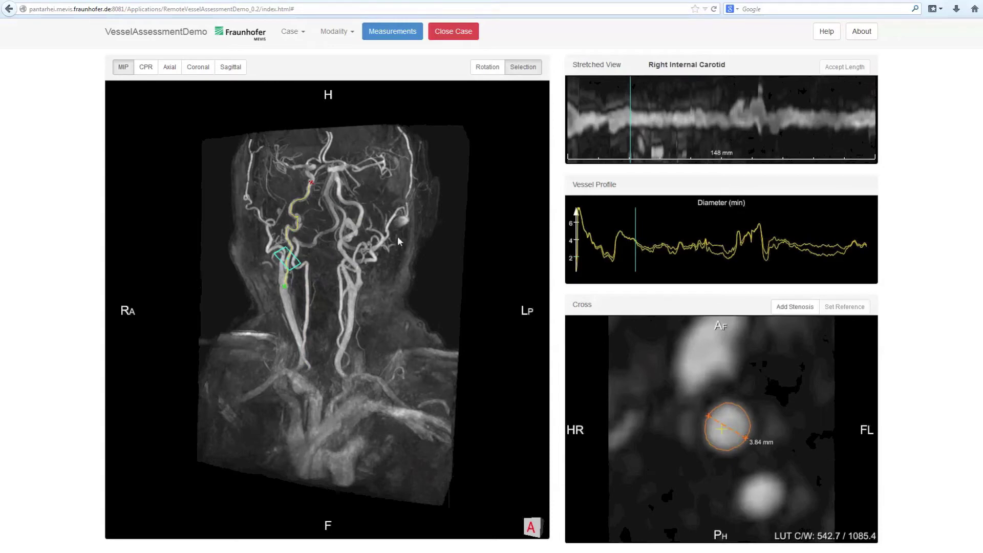
left_click(635, 119)
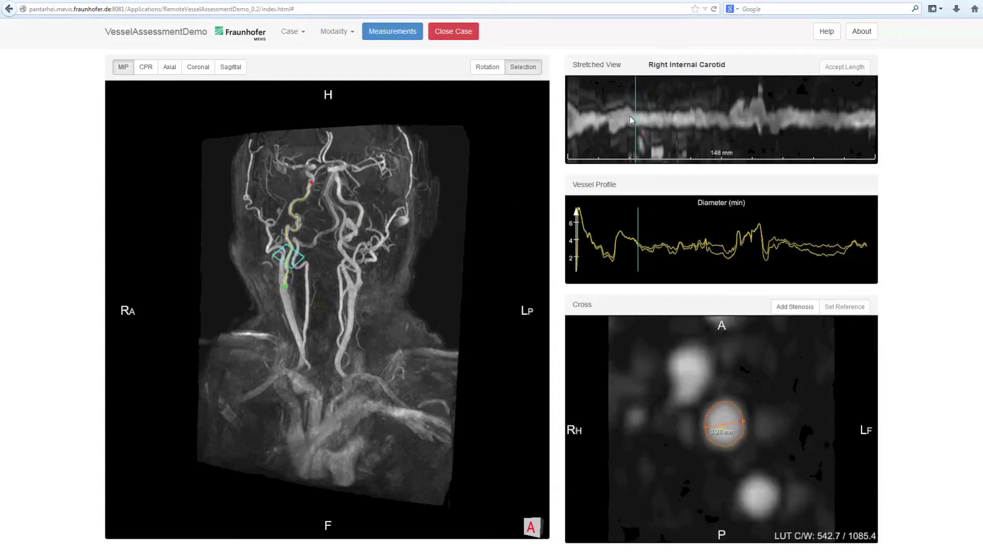
left_click_drag(632, 120, 607, 129)
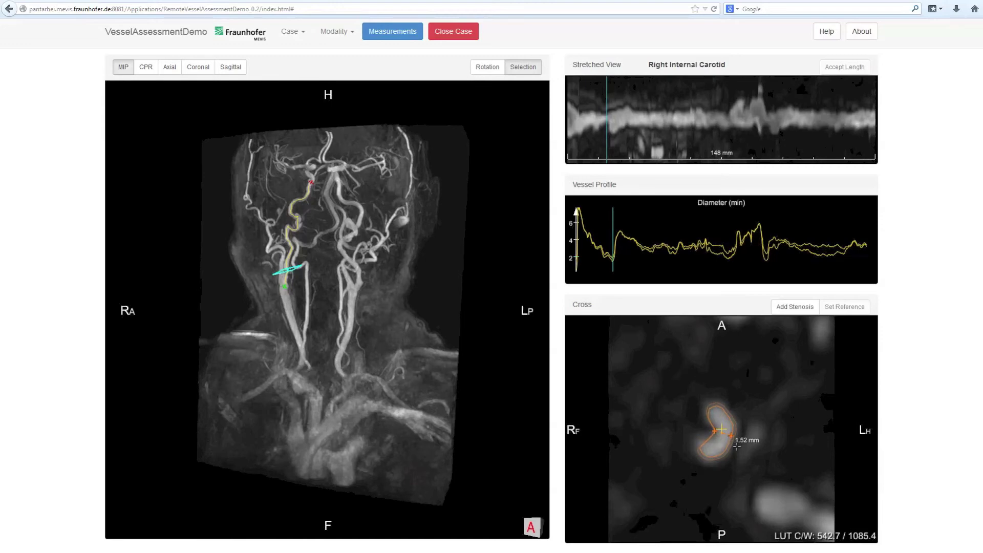
Mark the 1.52 mm Right Internal Carotid narrowing with Add Stenosis
left_click(786, 309)
Move the cross-section to a healthy Right Internal Carotid section and make it the reference diameter
left_click(611, 125)
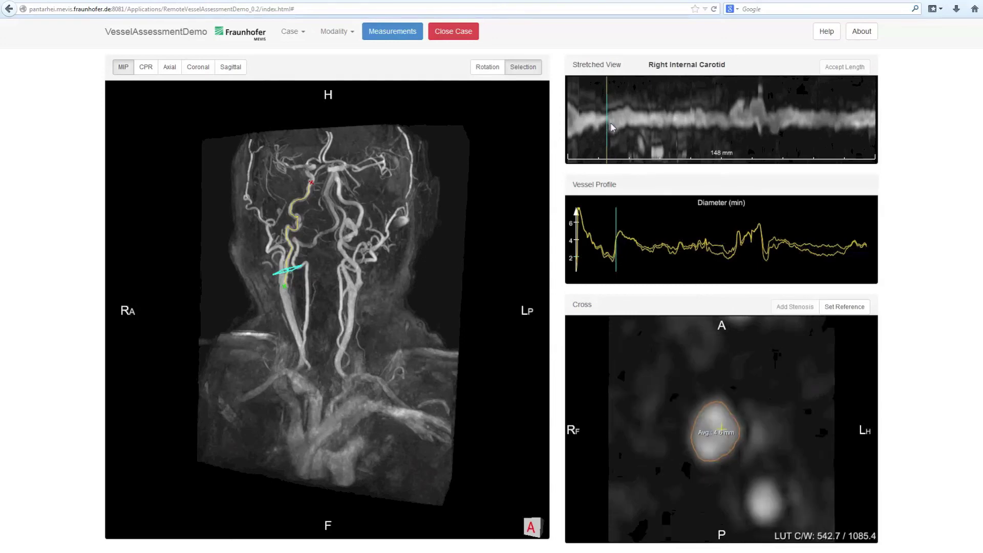
left_click_drag(611, 126, 646, 126)
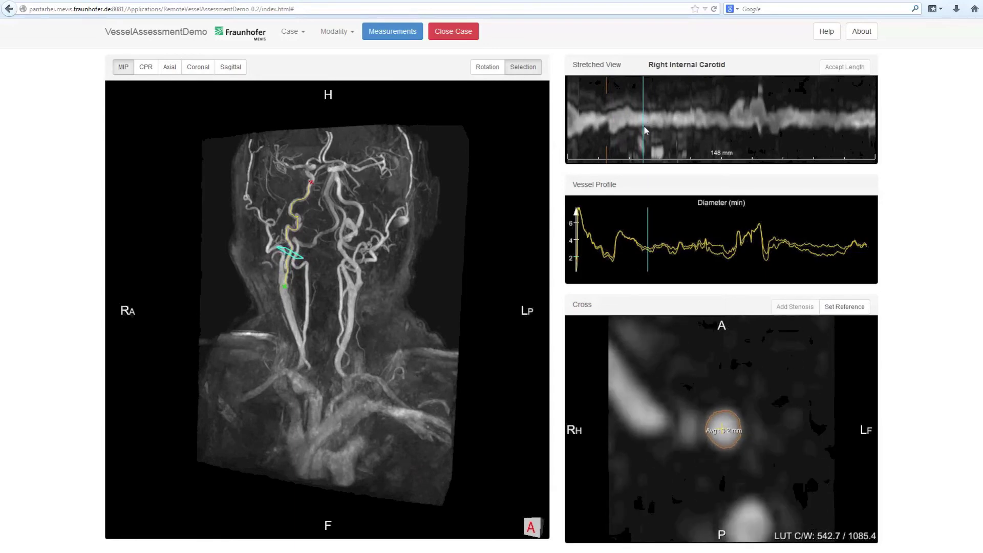
left_click(853, 310)
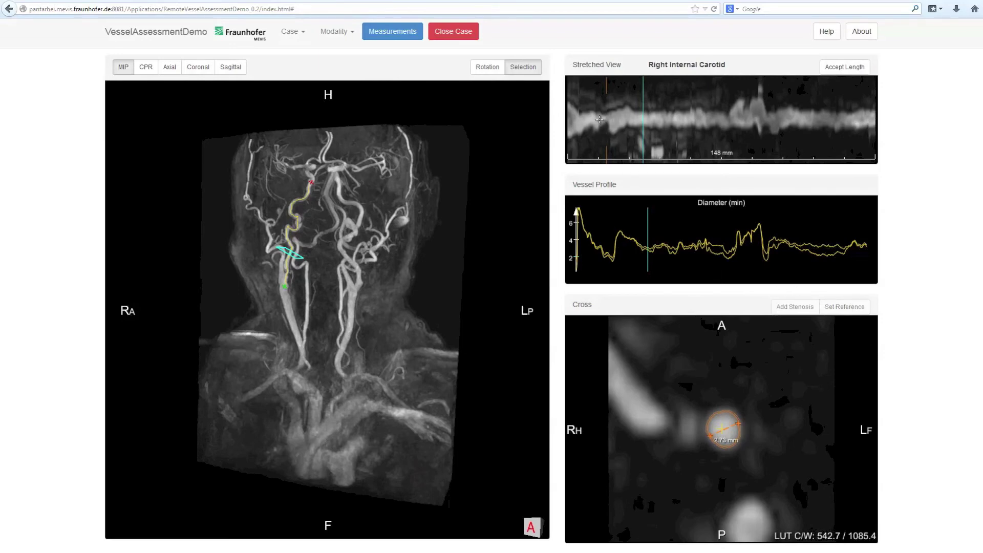
Measure the stenosis length as 5.97 mm in the Stretched View and accept it
left_click_drag(598, 121, 606, 121)
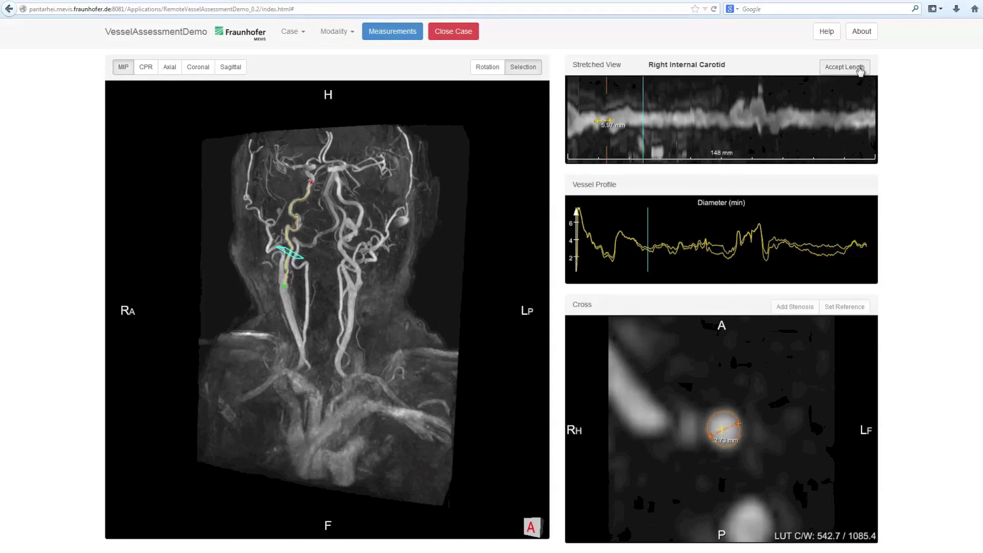
left_click(858, 70)
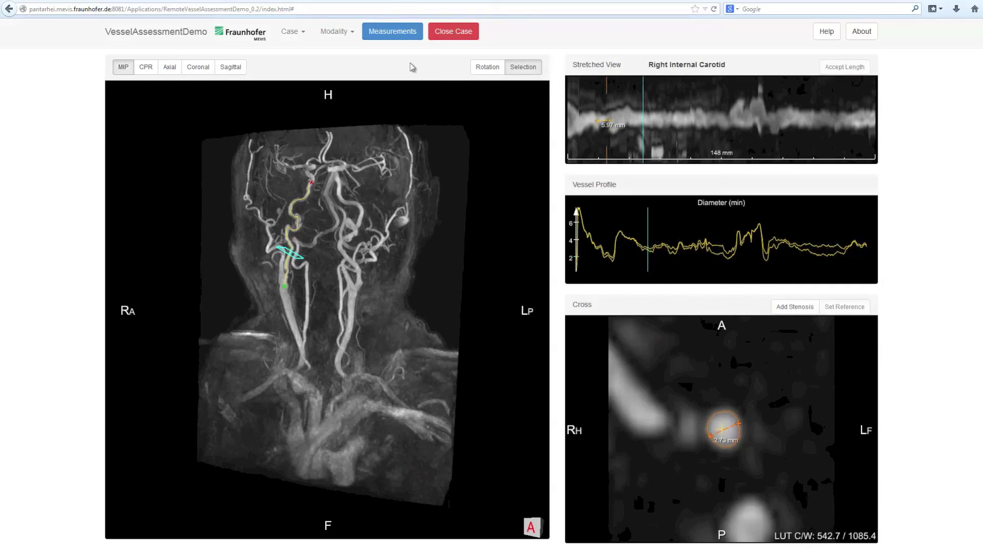
left_click(399, 33)
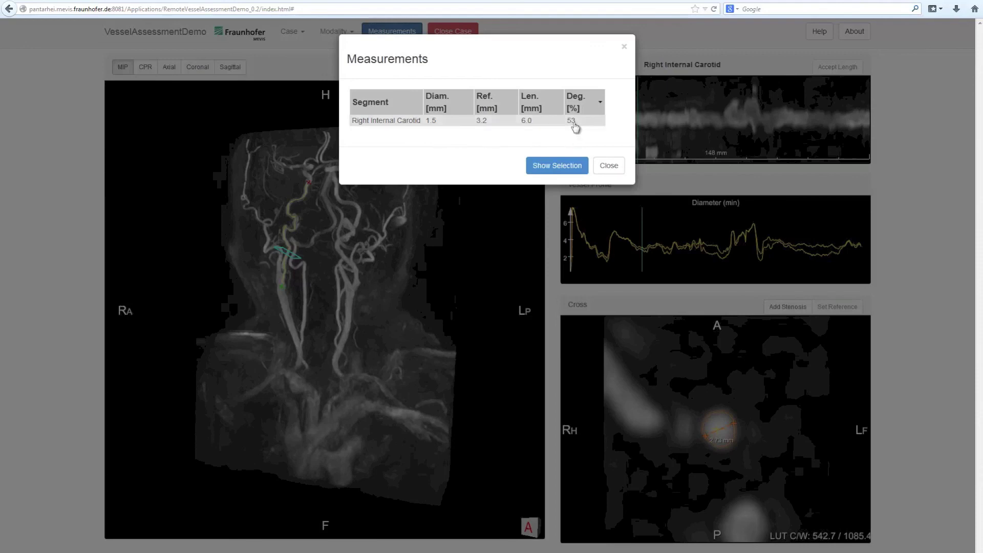
left_click(608, 164)
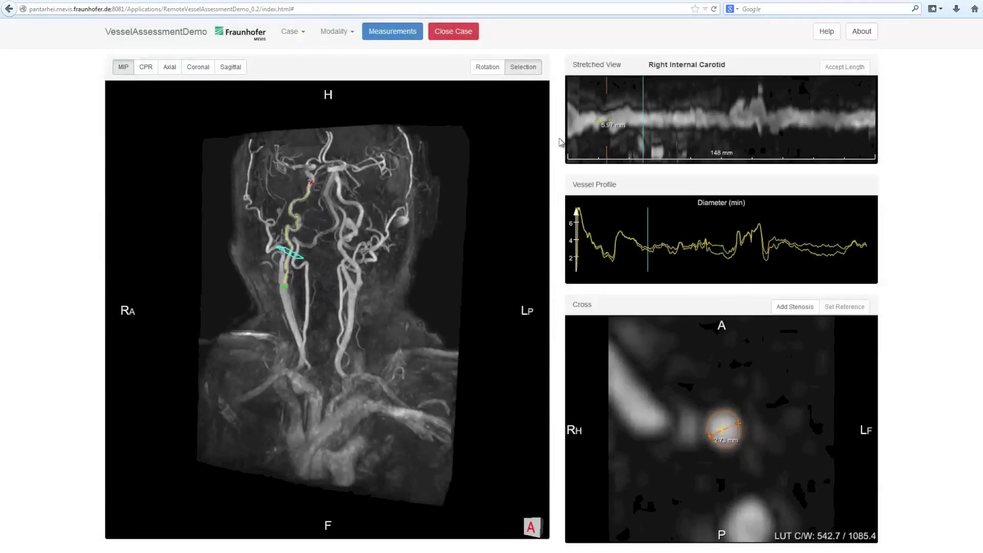